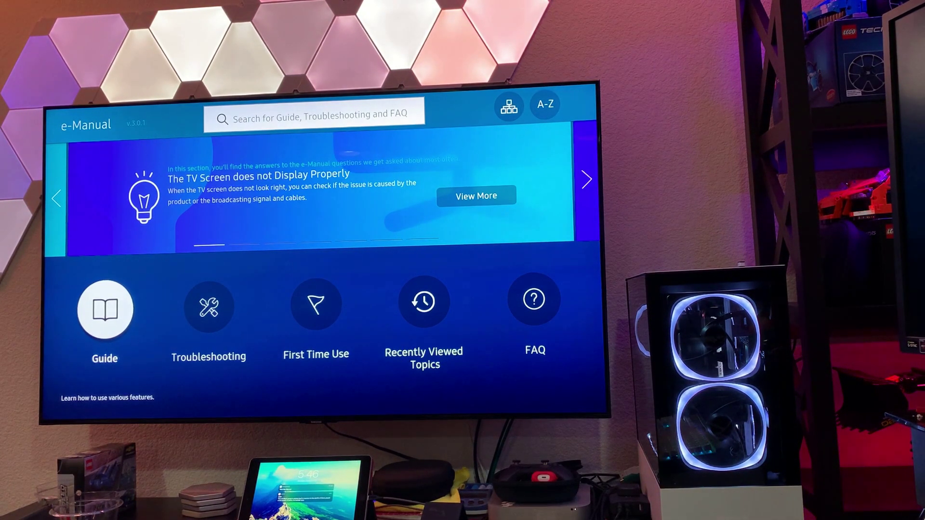
- Navigate Guide > Precautions and Notes to the Supported Resolutions for UHD Input Signals page
key(Return)
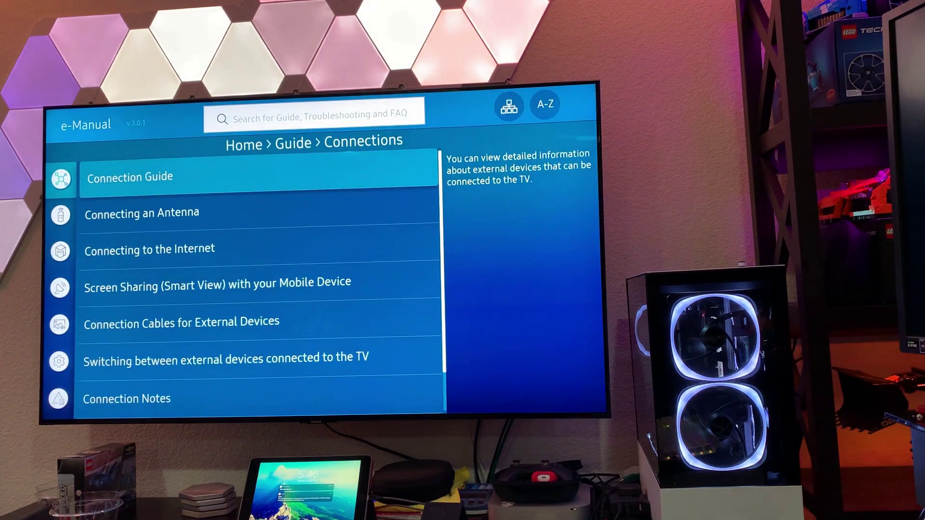
key(Left)
key(Down)
key(Down)
key(Down)
key(Down)
key(Down)
key(Down)
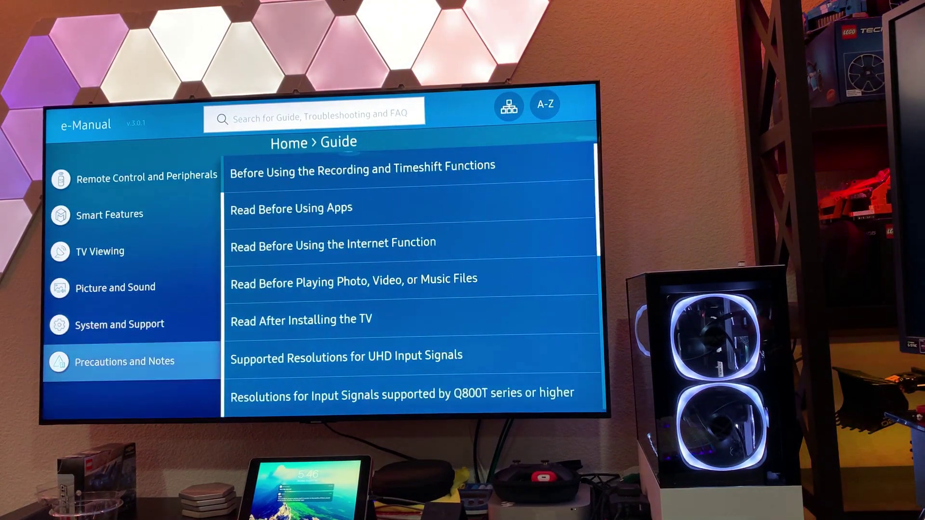
key(Return)
key(Down)
key(Down)
key(Down)
key(Down)
key(Down)
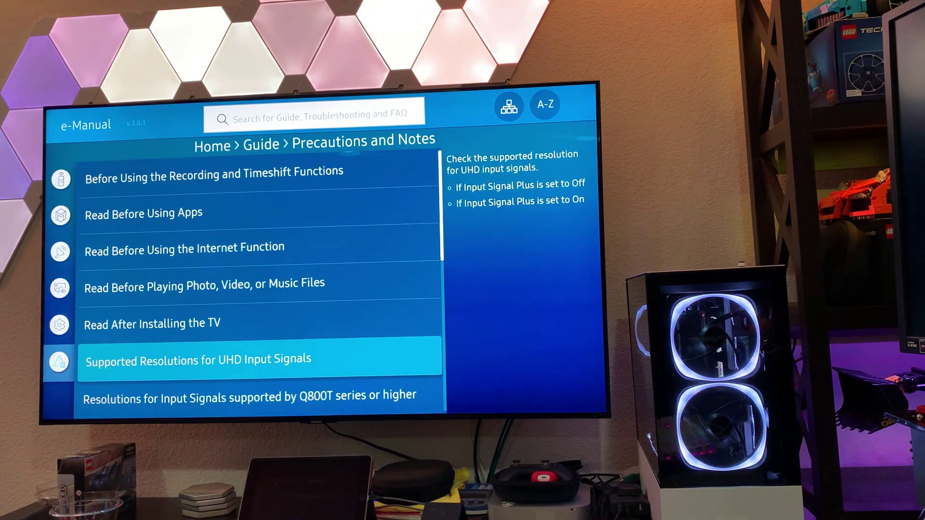
key(Return)
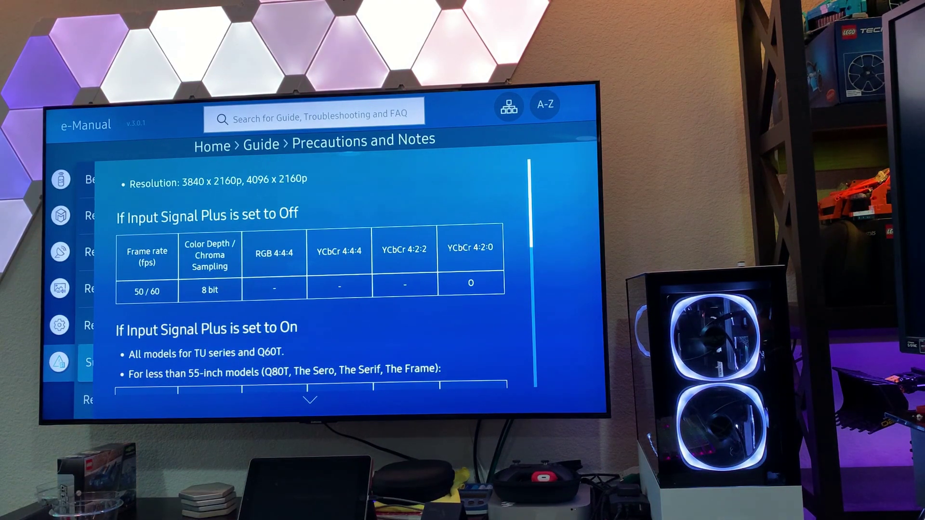
- Scroll the resolution tables down past the 55-inch models table to the HDMI 4 footnote
key(Down)
key(Up)
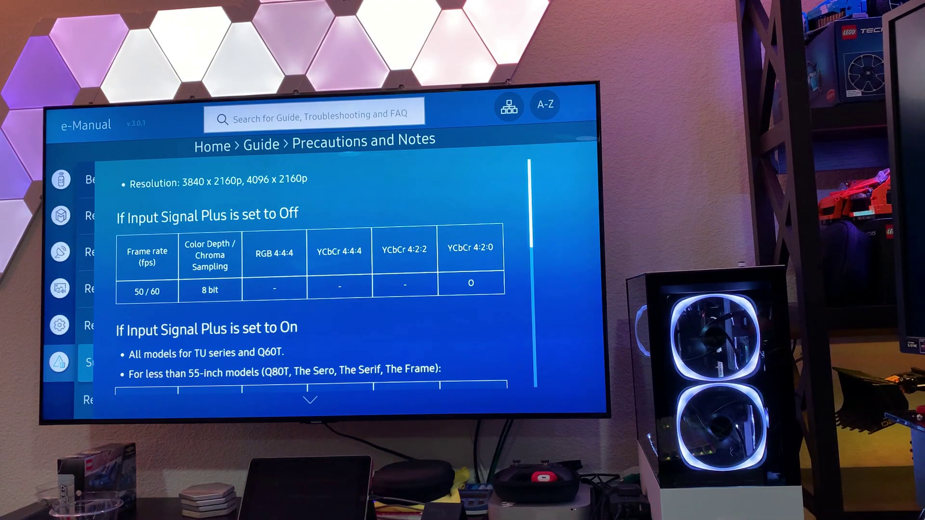
key(Down)
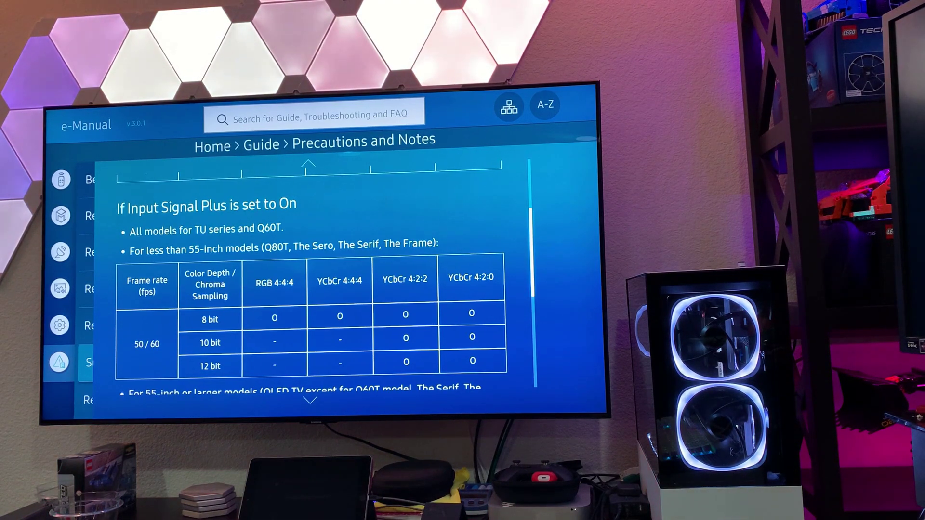
key(Down)
key(Down)
key(Down)
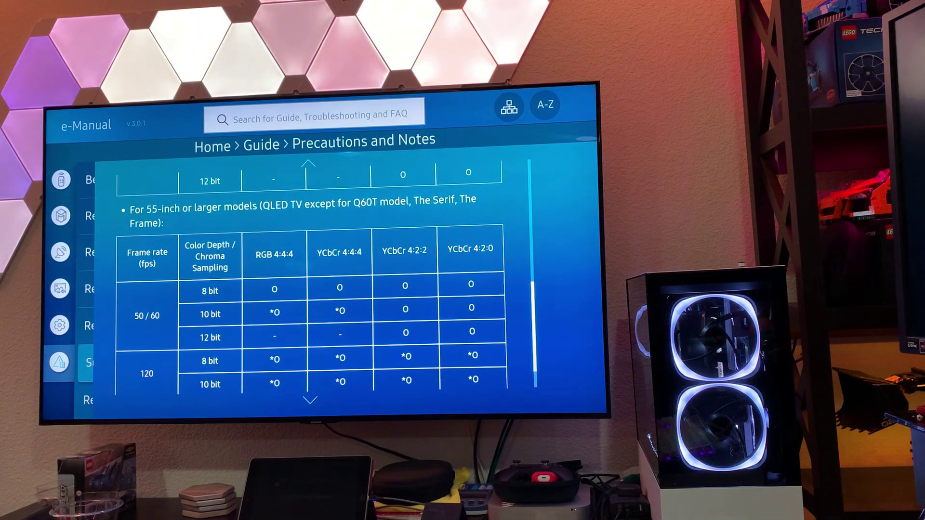
key(Down)
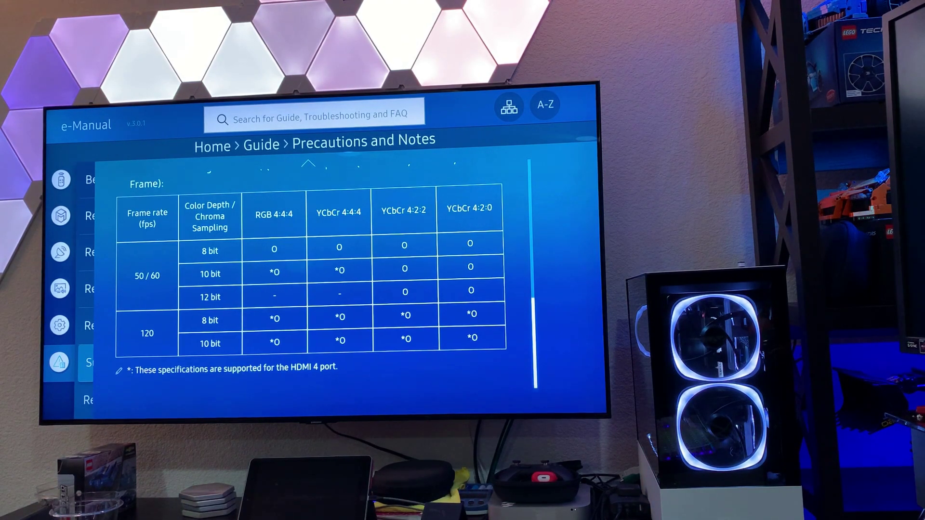
- Scroll back up the tables and return to the Precautions and Notes topic list
key(Up)
key(Up)
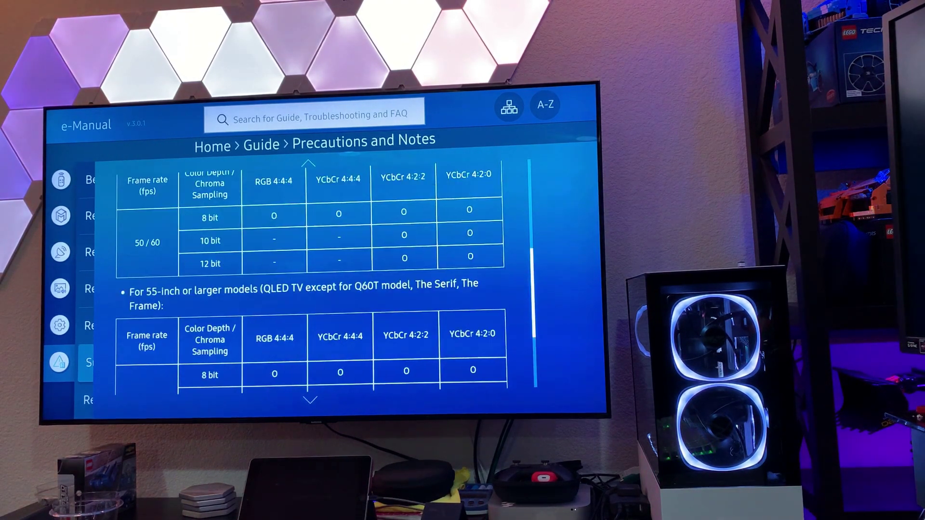
key(Up)
key(Up)
key(Up)
key(Up)
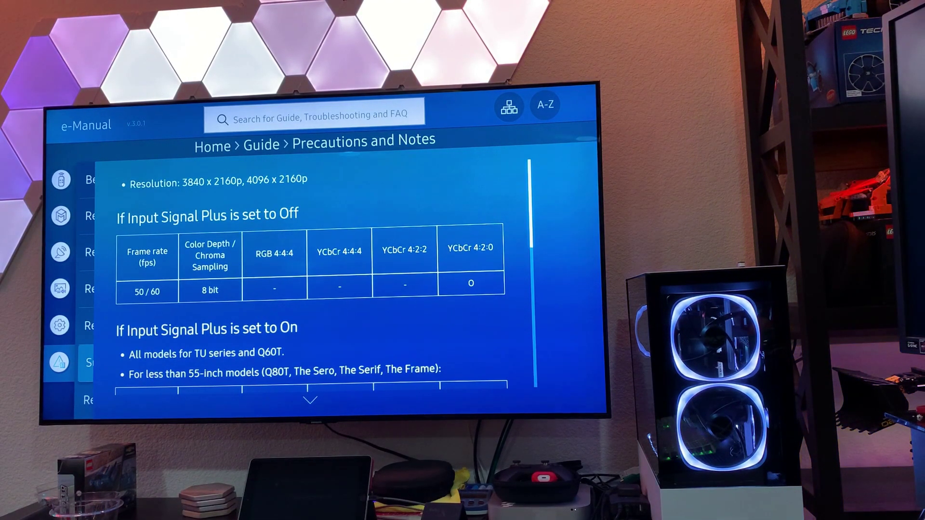
key(Escape)
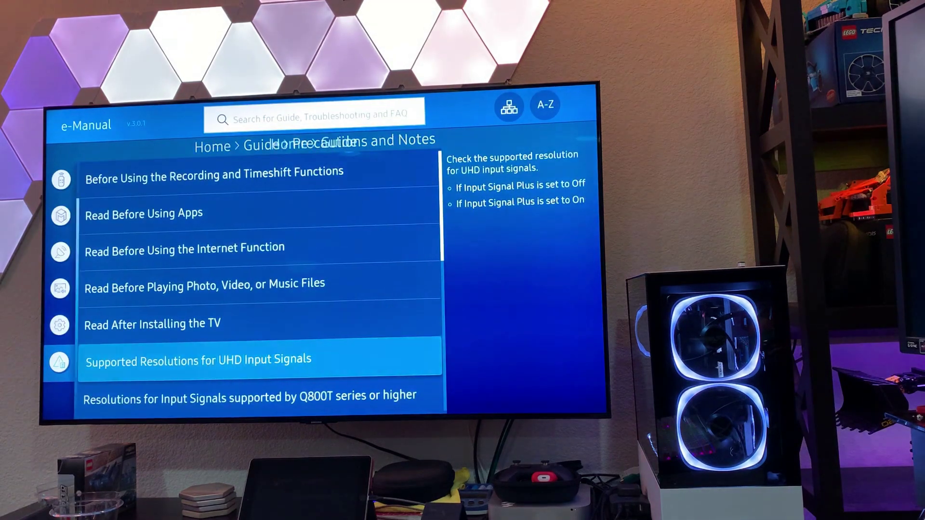
- Exit the e-Manual, dismiss the TV home bar and show the current input signal info
key(Escape)
key(Escape)
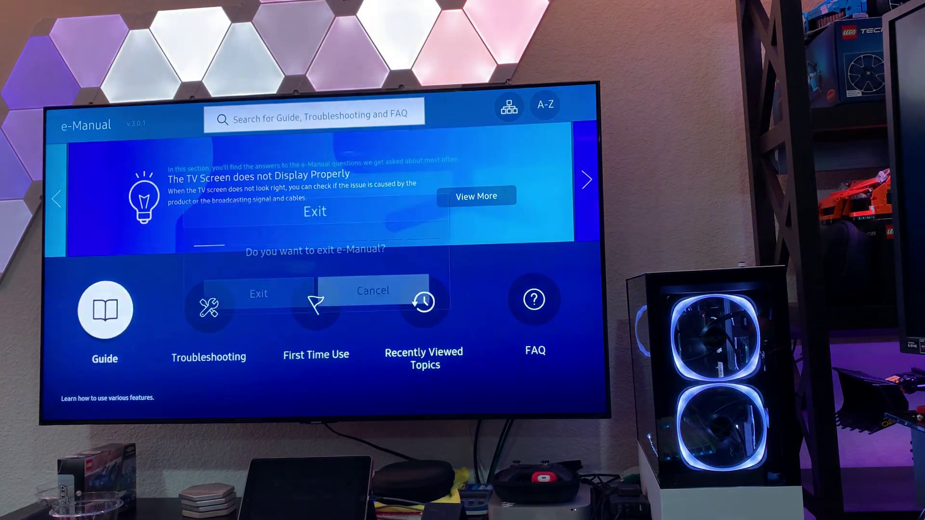
key(Left)
key(Return)
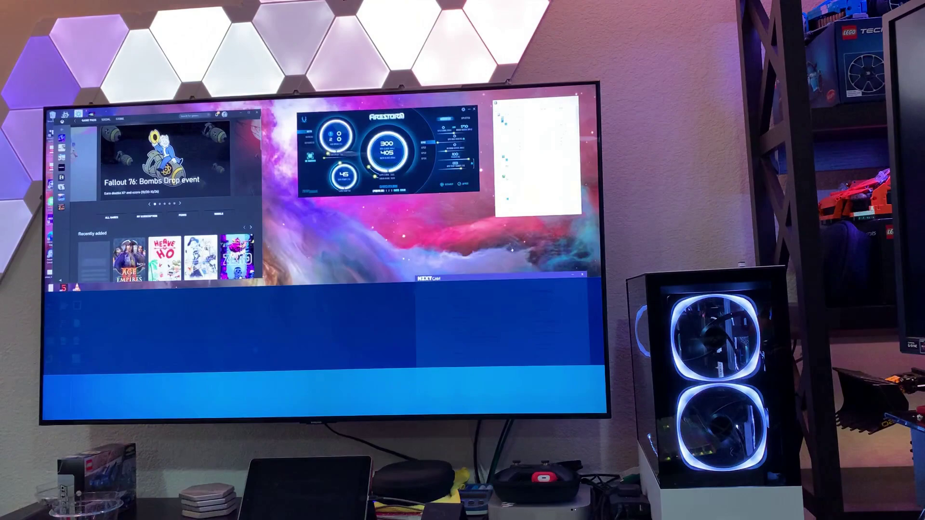
key(Escape)
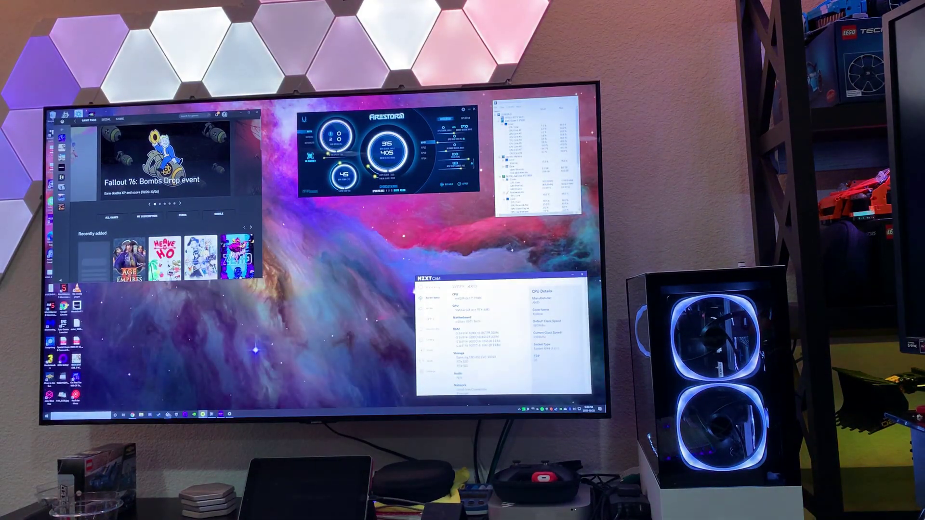
key(Return)
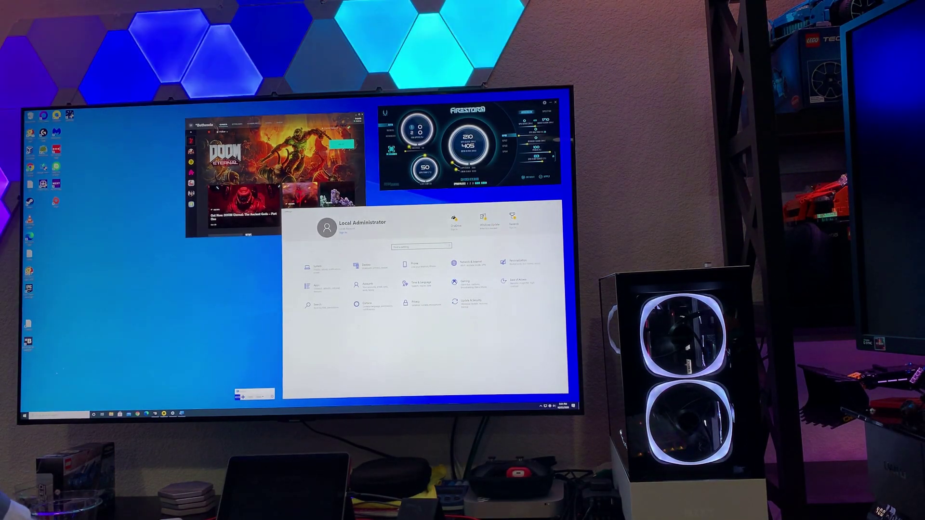
- View the Windows Display settings page confirming HDR, then close Settings
click(319, 268)
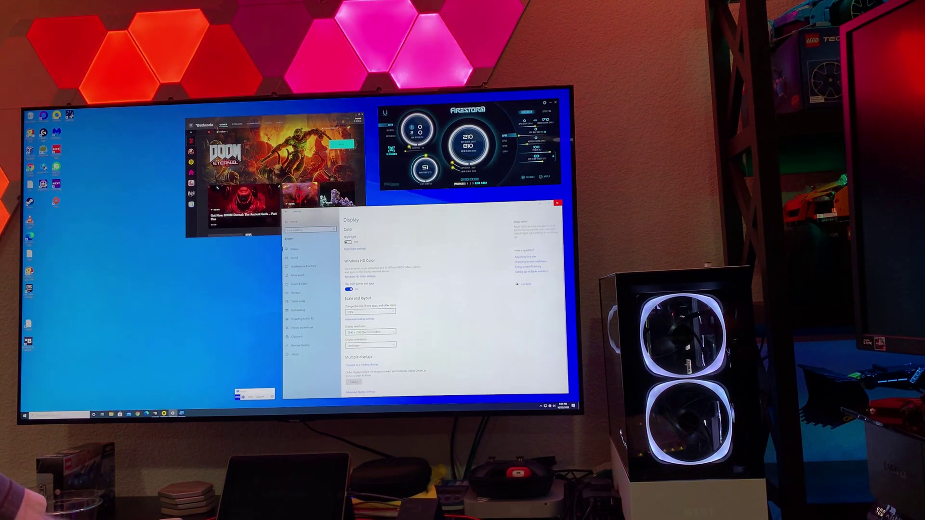
click(557, 204)
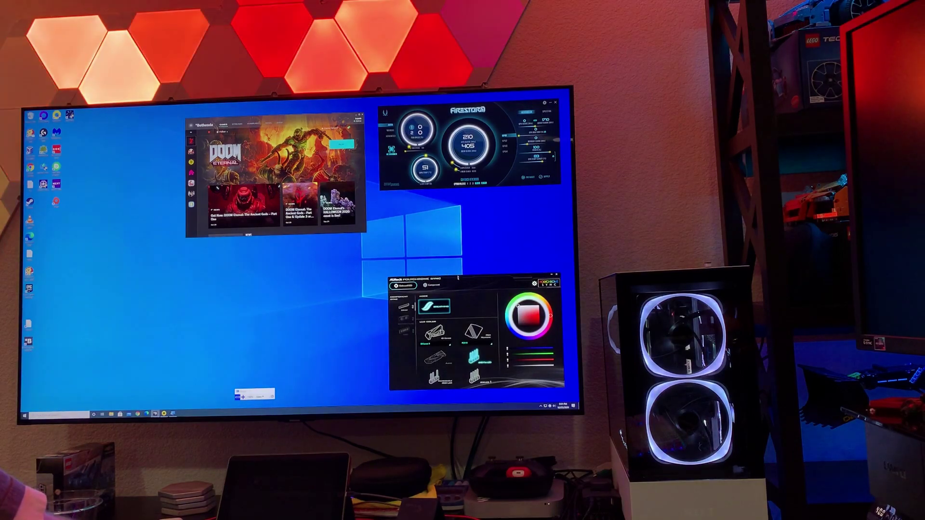
- Launch the NVIDIA Control Panel from the desktop context menu and magnify the screen
drag(329, 254, 371, 298)
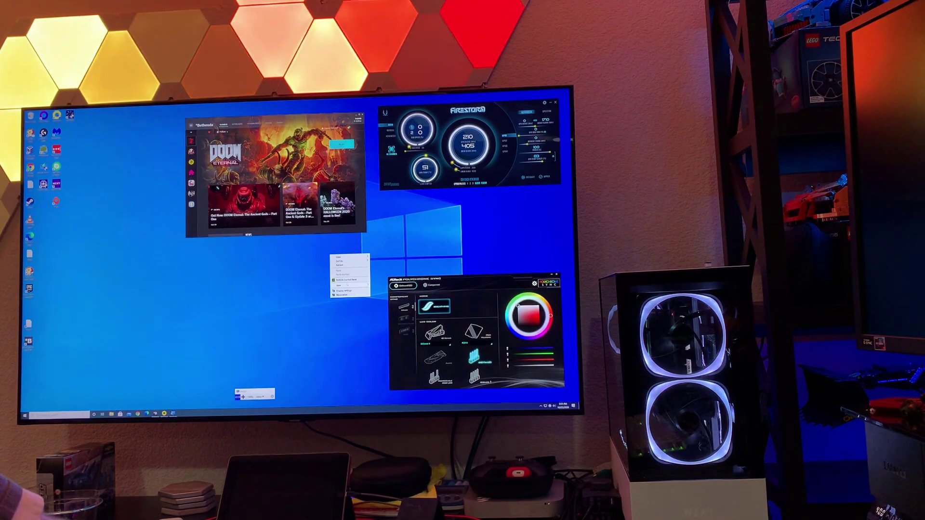
right_click(246, 296)
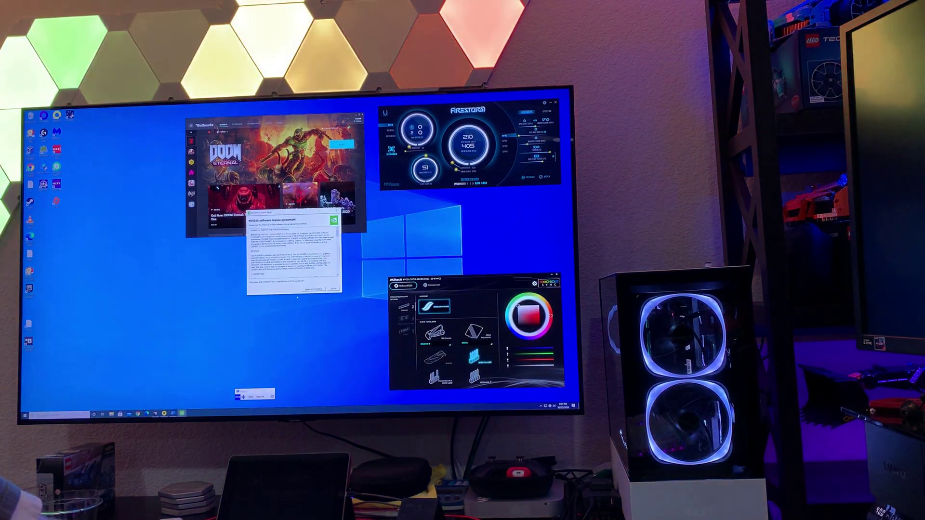
key(Escape)
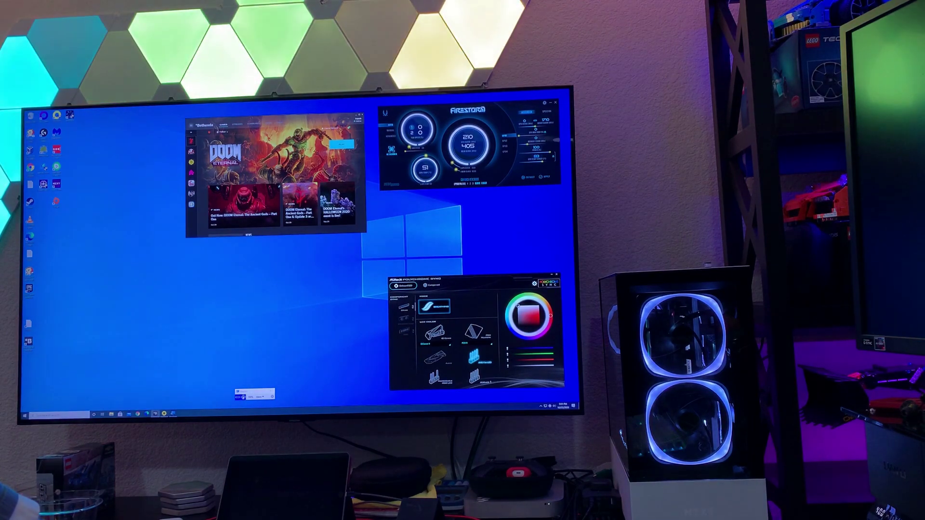
key(super+plus)
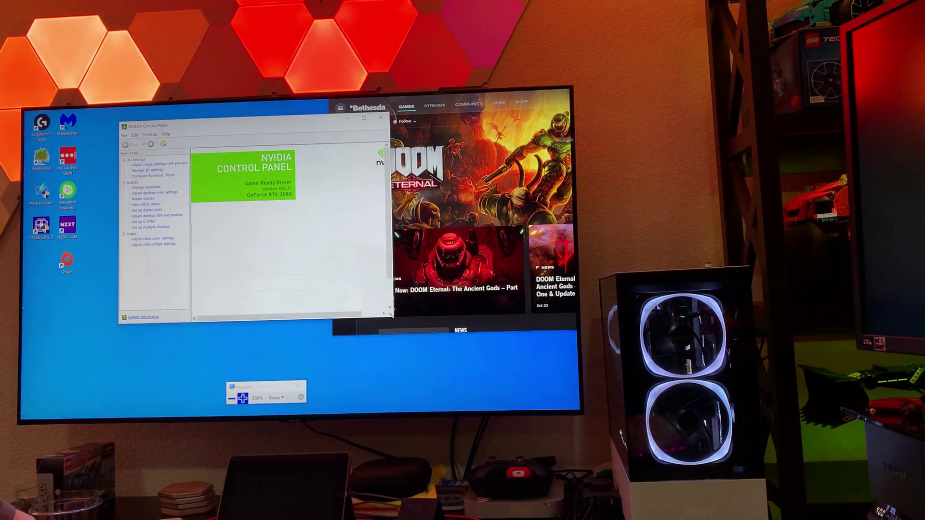
- Enlarge the panel and show the Set up G-SYNC page with G-SYNC Compatible enabled
drag(392, 319, 497, 379)
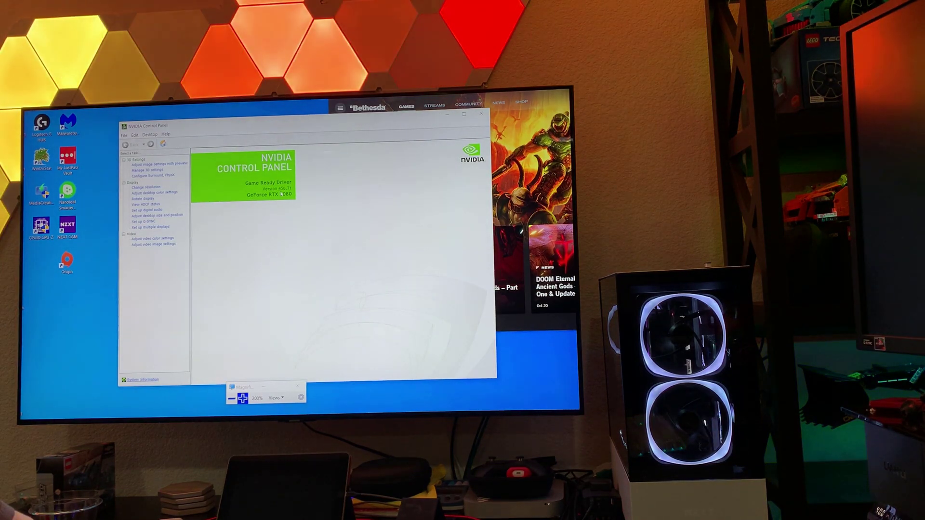
key(super+minus)
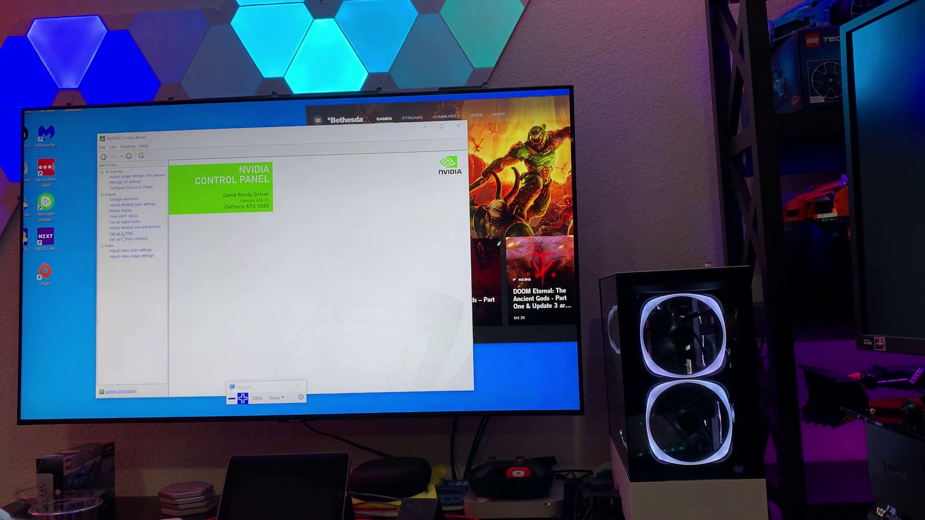
click(123, 233)
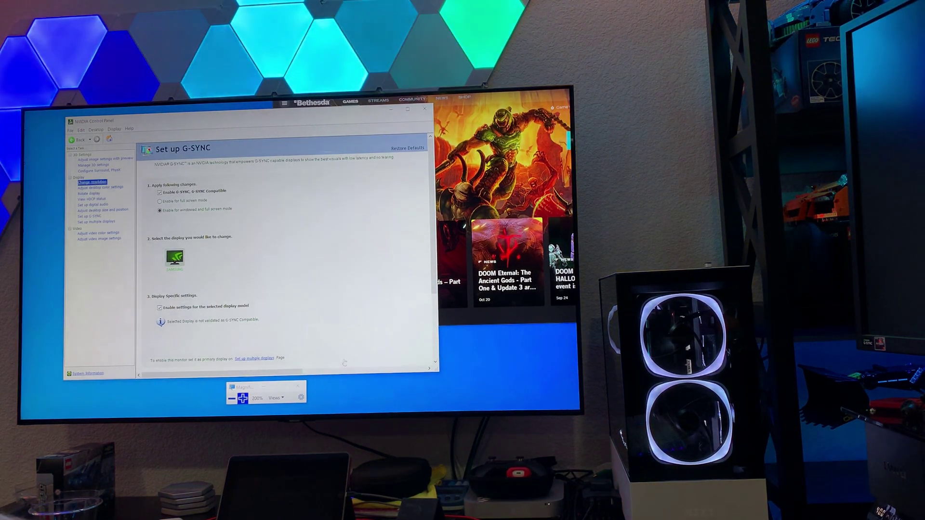
- Confirm 3840×2160 at 120Hz under Change resolution, then centre the Bethesda launcher
click(92, 181)
click(255, 272)
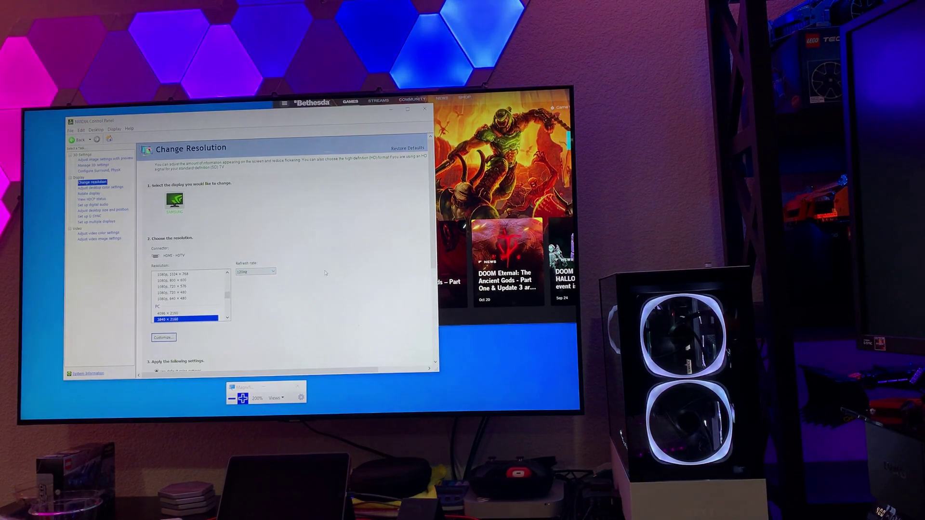
scroll(188, 311, down, 1)
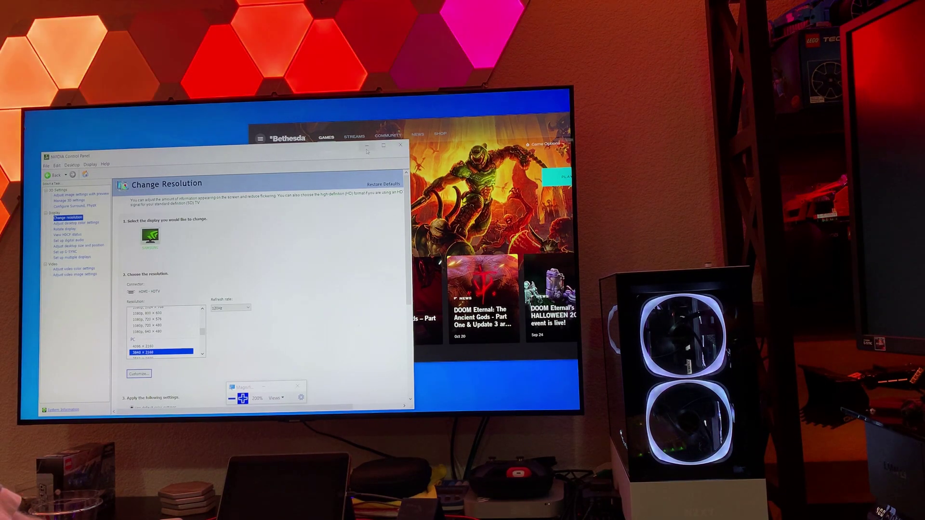
click(368, 149)
drag(462, 134, 404, 131)
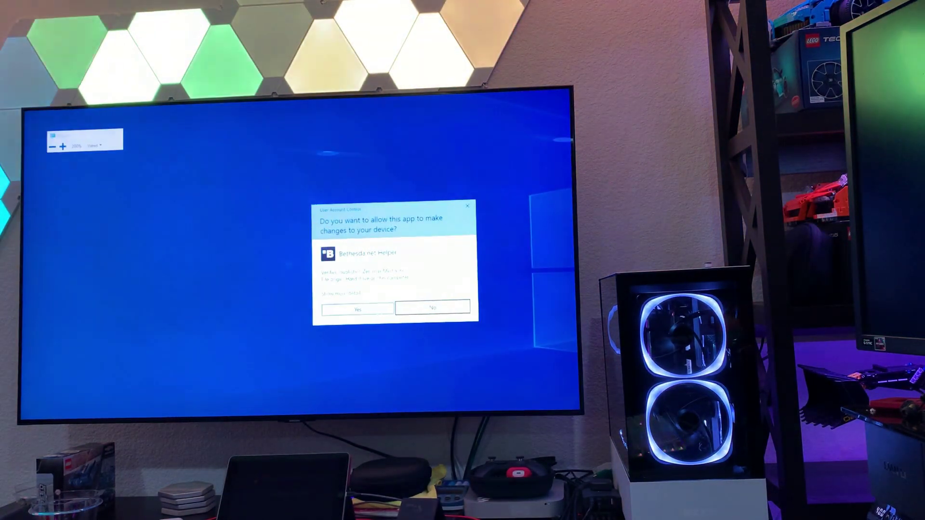
- Allow the Bethesda.net helper in the UAC prompt so DOOM Eternal loads into a level
click(358, 310)
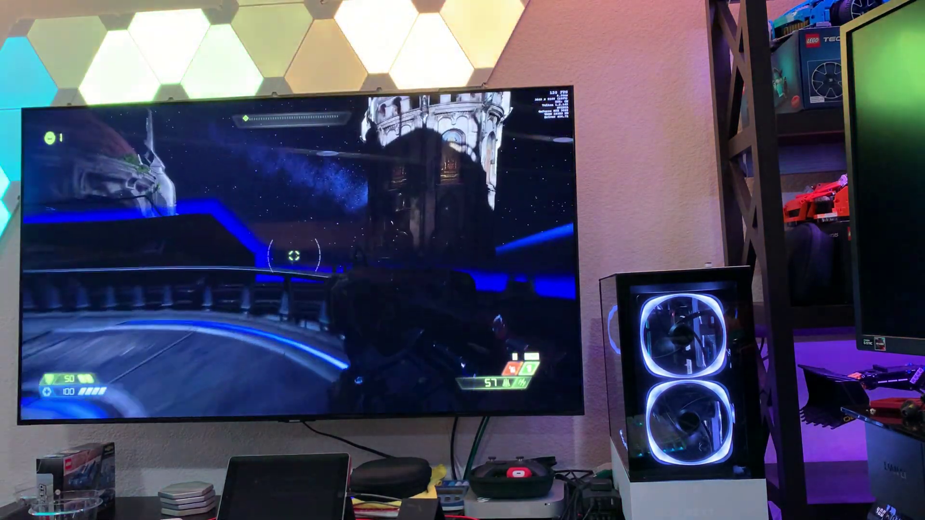
key(Escape)
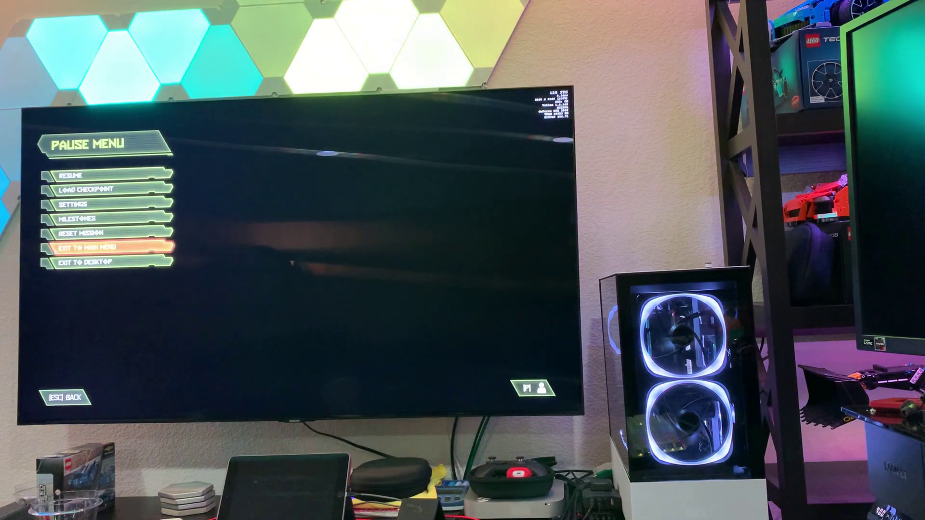
key(Return)
key(e)
key(e)
key(e)
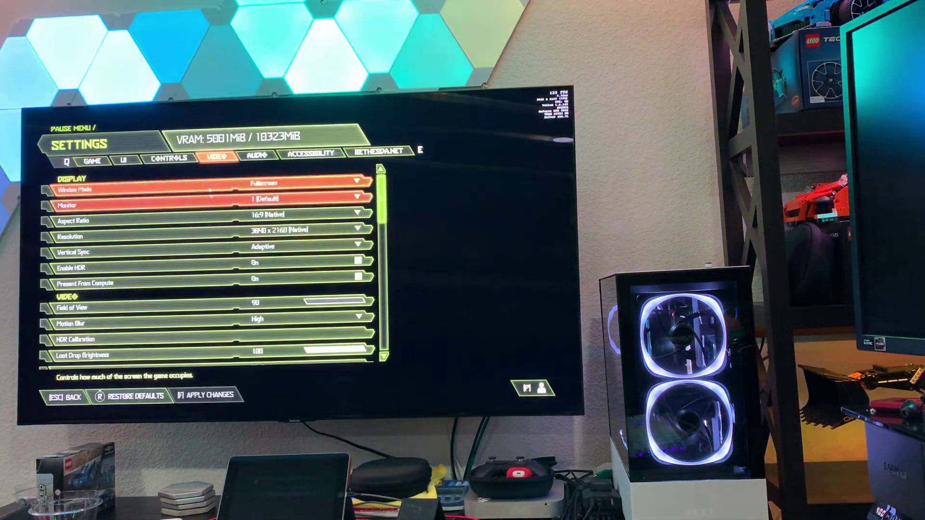
scroll(226, 275, down, 8)
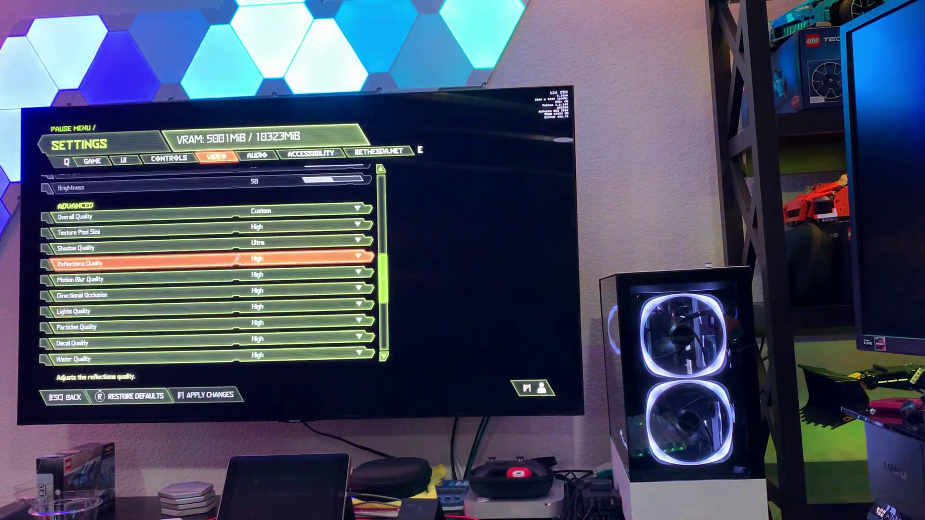
scroll(237, 258, down, 4)
click(277, 257)
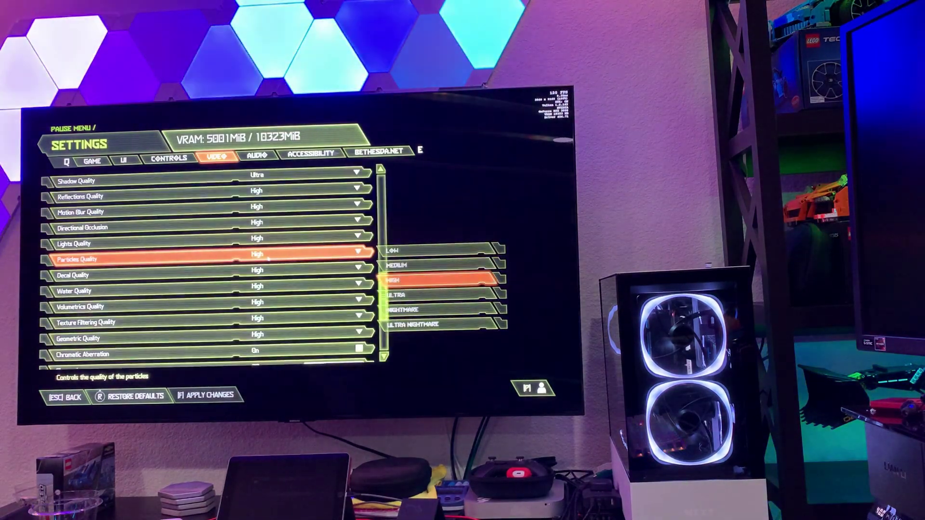
click(284, 270)
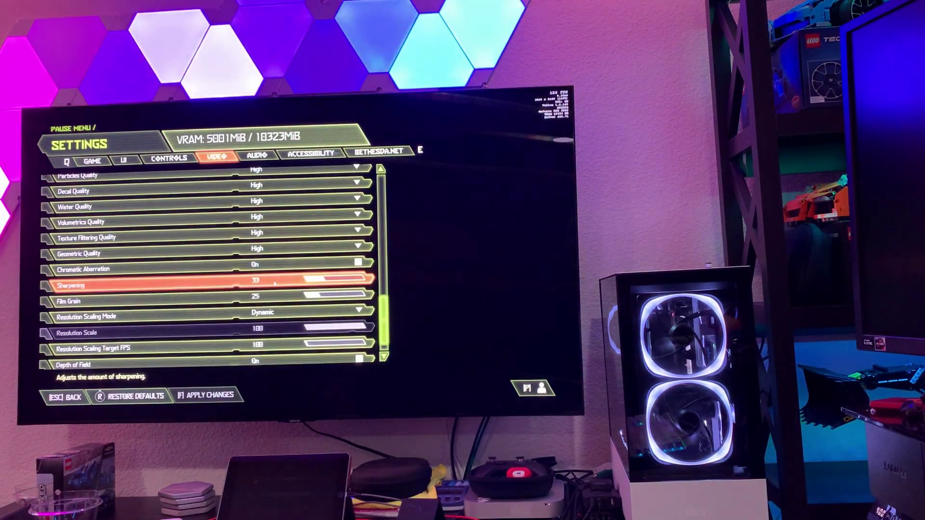
scroll(276, 282, up, 5)
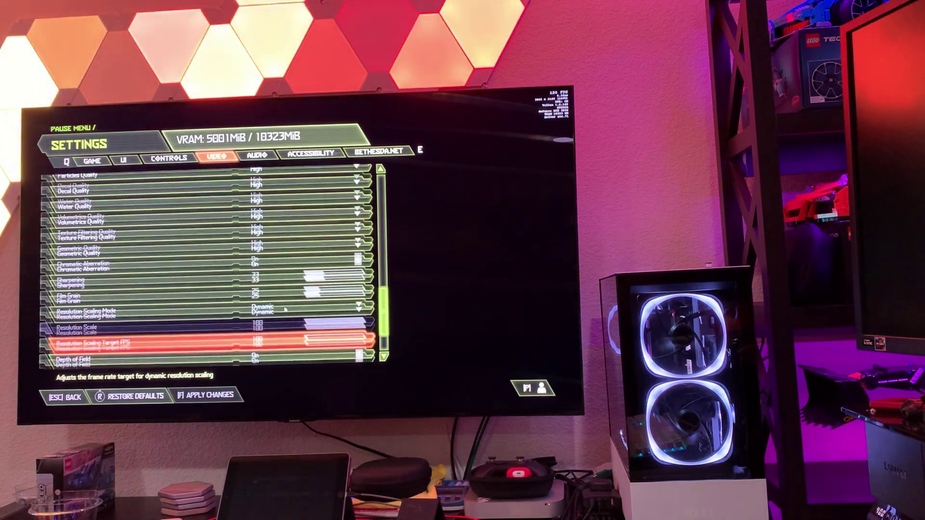
scroll(210, 260, up, 10)
key(Up)
key(Up)
key(Up)
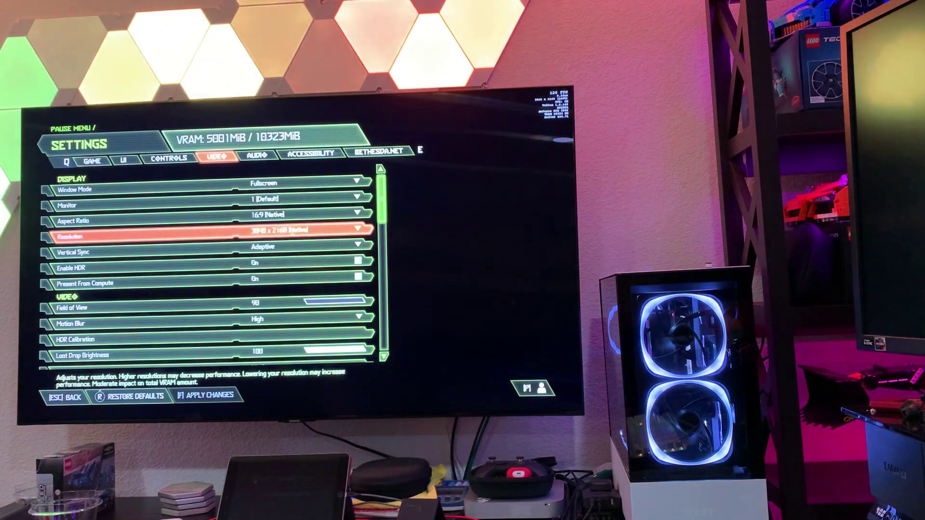
key(Up)
key(Escape)
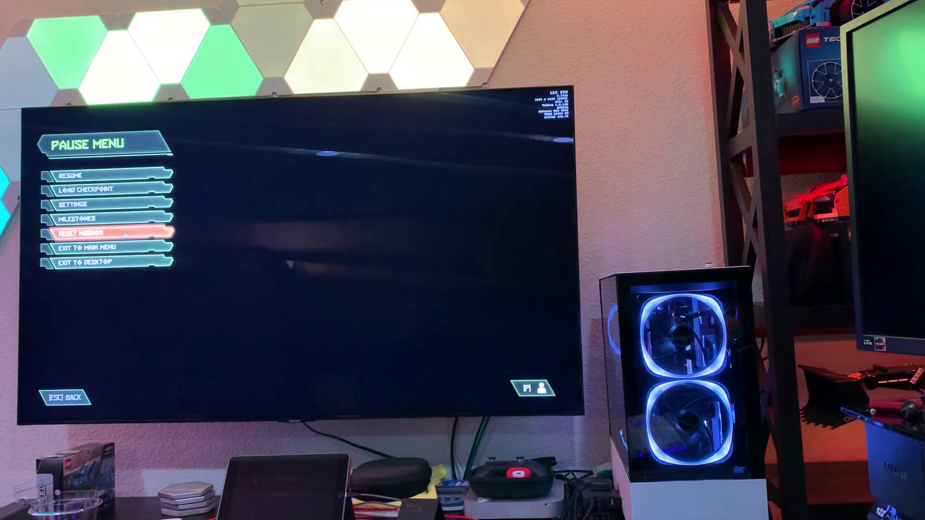
key(Escape)
- Advance up the stairs through the level while shooting enemies ahead
key(w)
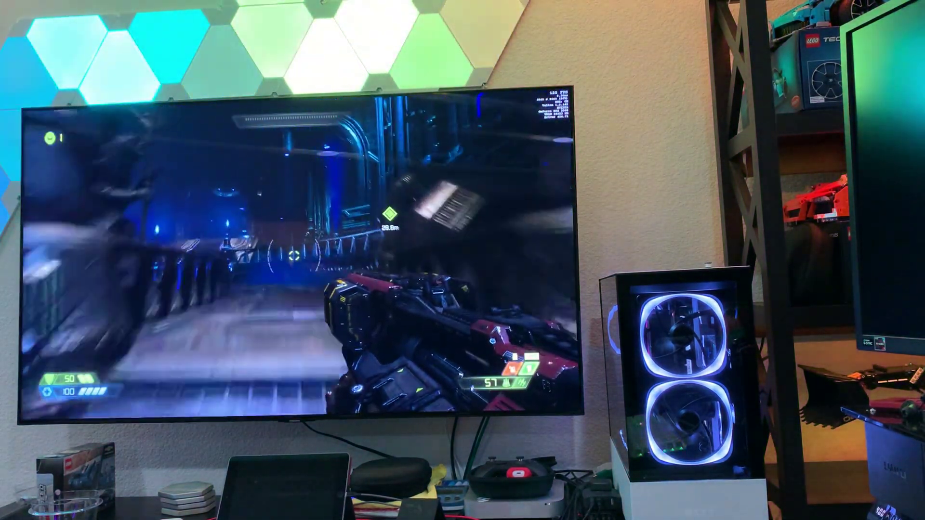
key(w)
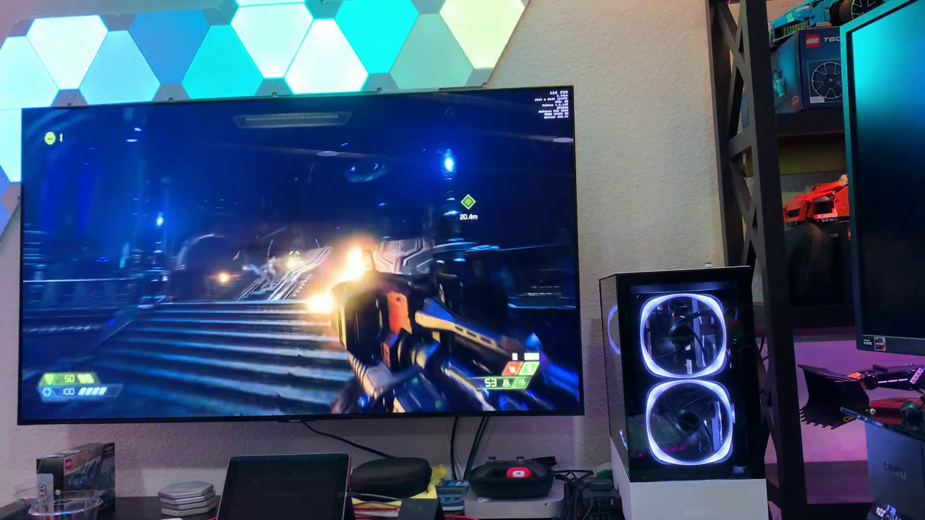
key(w)
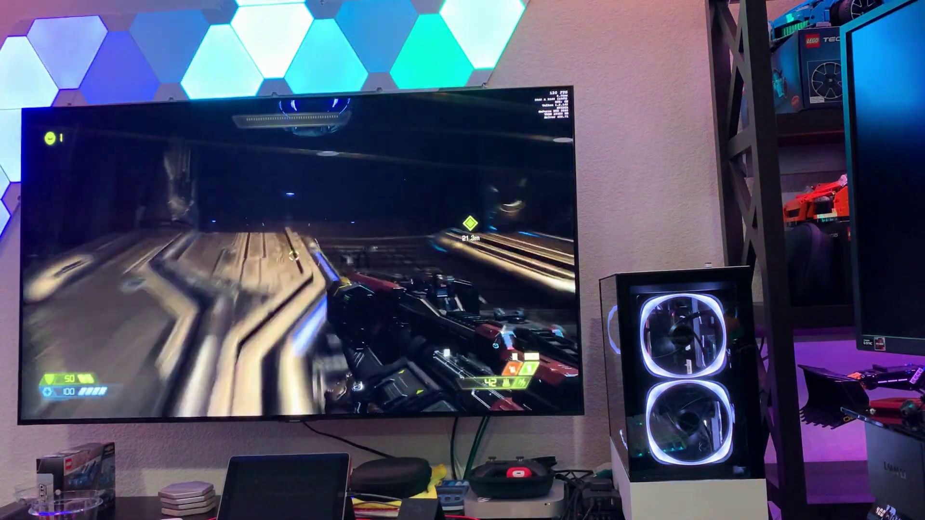
key(w)
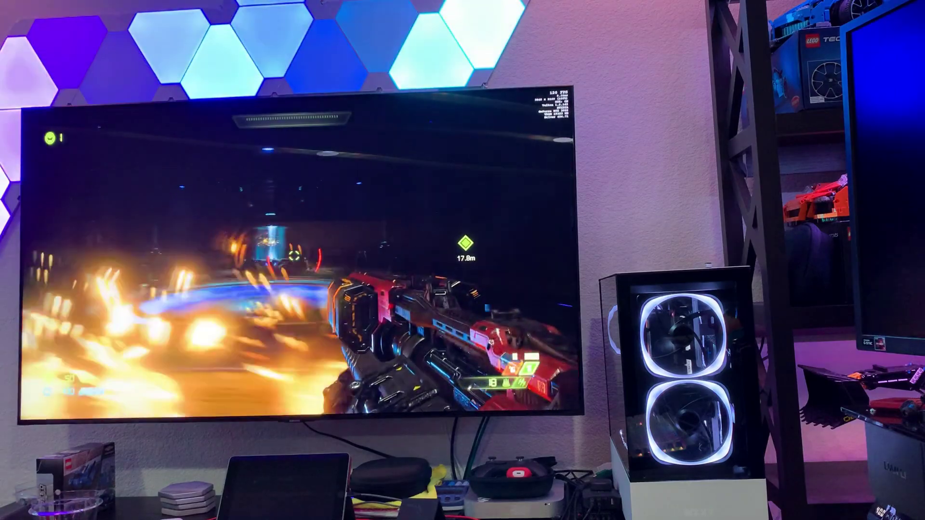
key(w)
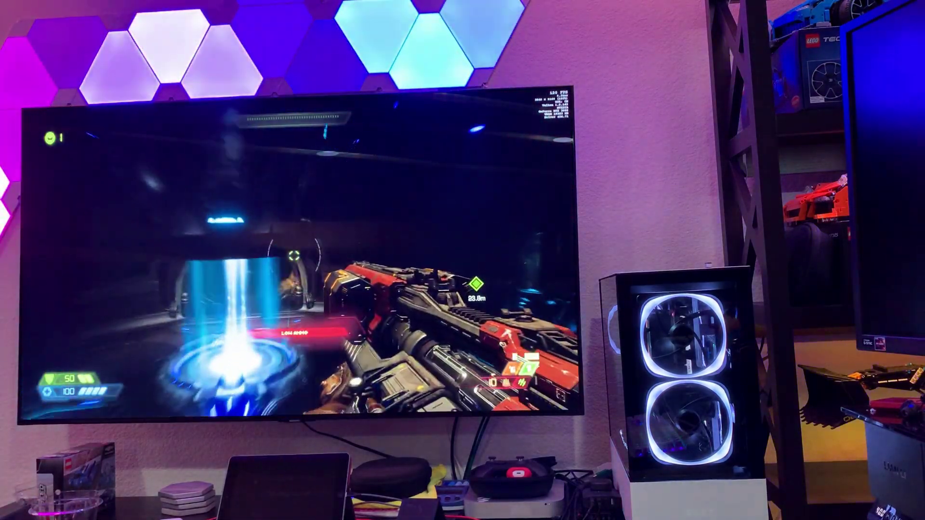
key(w)
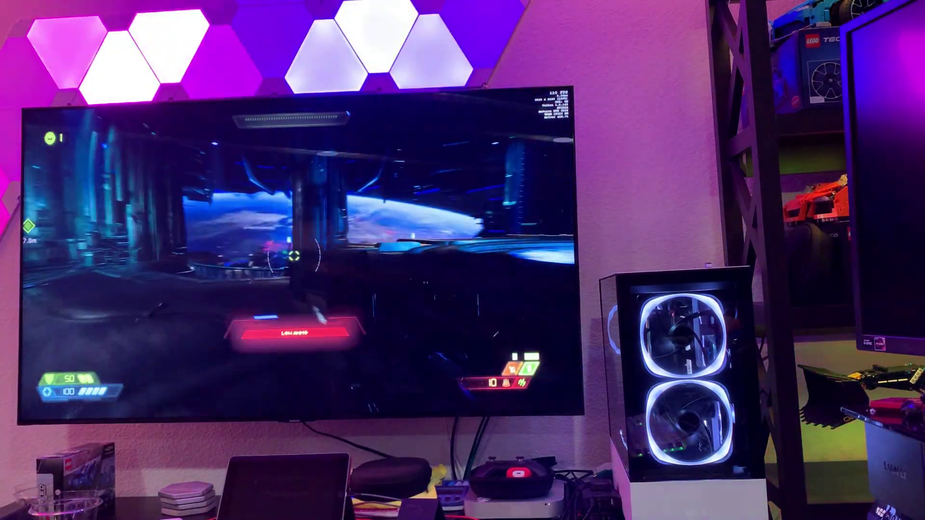
key(w)
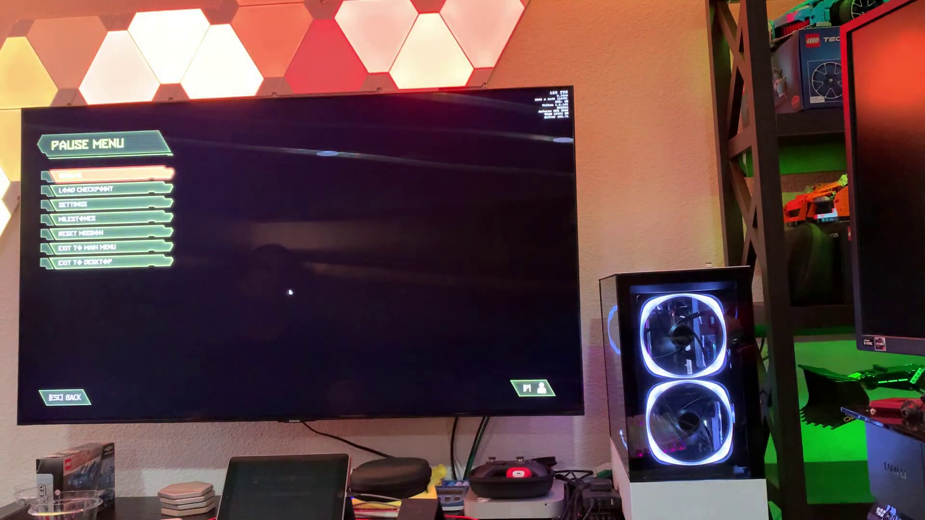
- Resume gameplay from the pause menu in the orbital station hub
key(Escape)
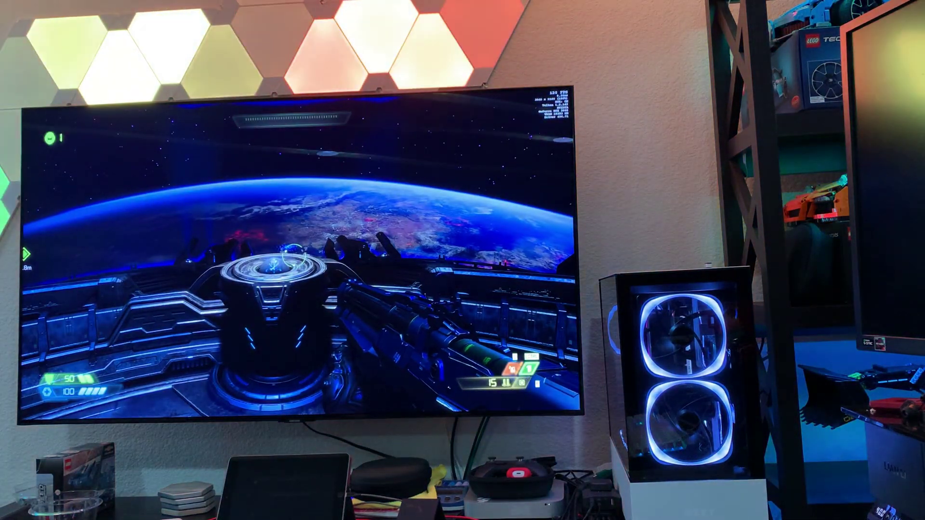